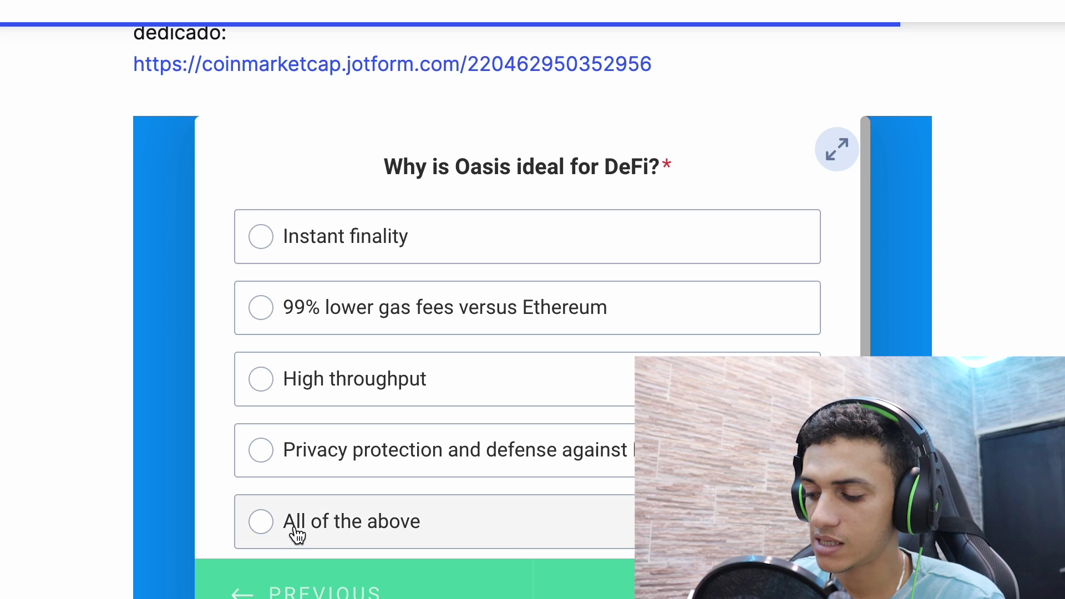
- Answer the quiz: DeFi, All of the above; ROSE cap, 10 billion; ROSE use, staking and securing the Network; YuzuSwap, first community-built DEX on Oasis
left_click(312, 530)
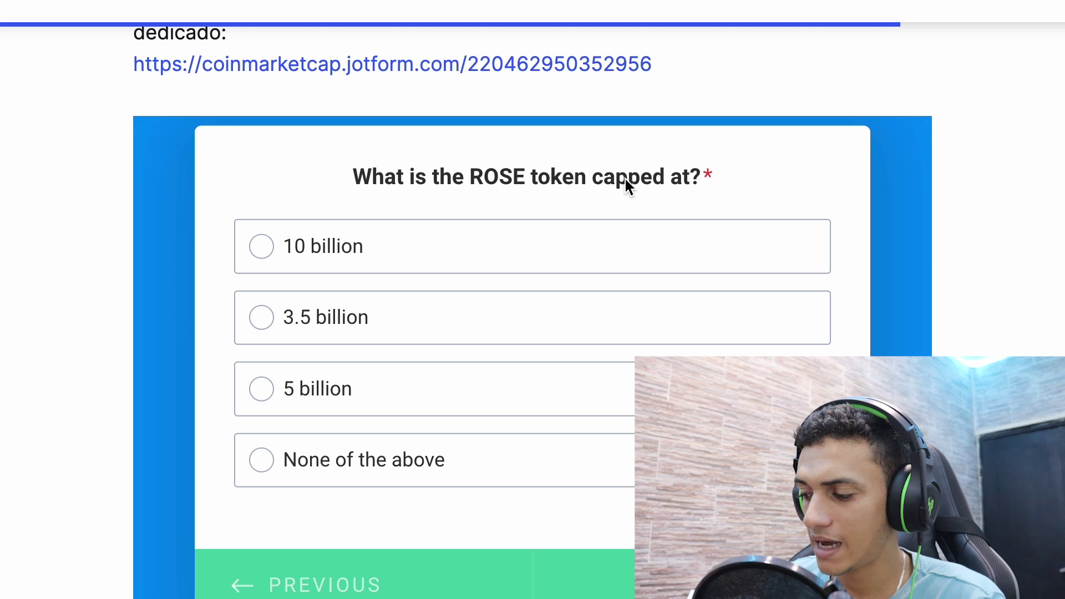
left_click(322, 262)
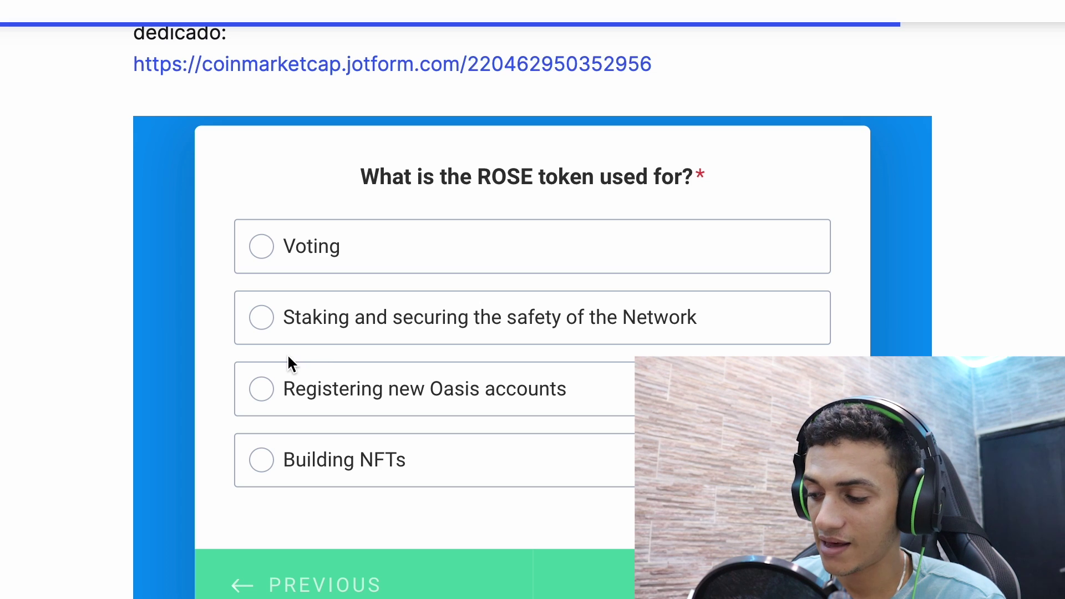
left_click(321, 315)
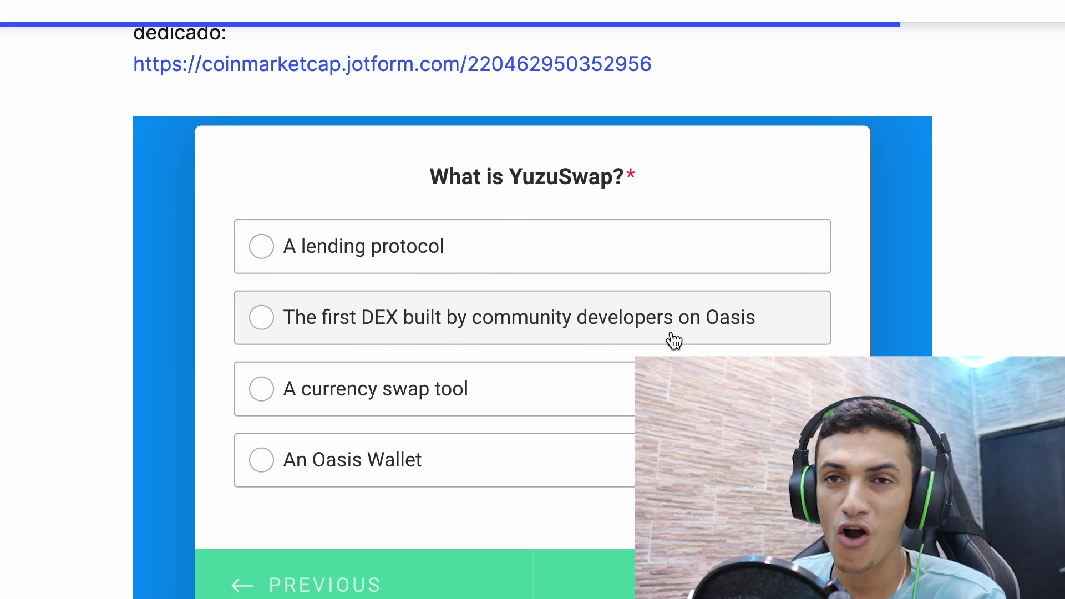
left_click(463, 318)
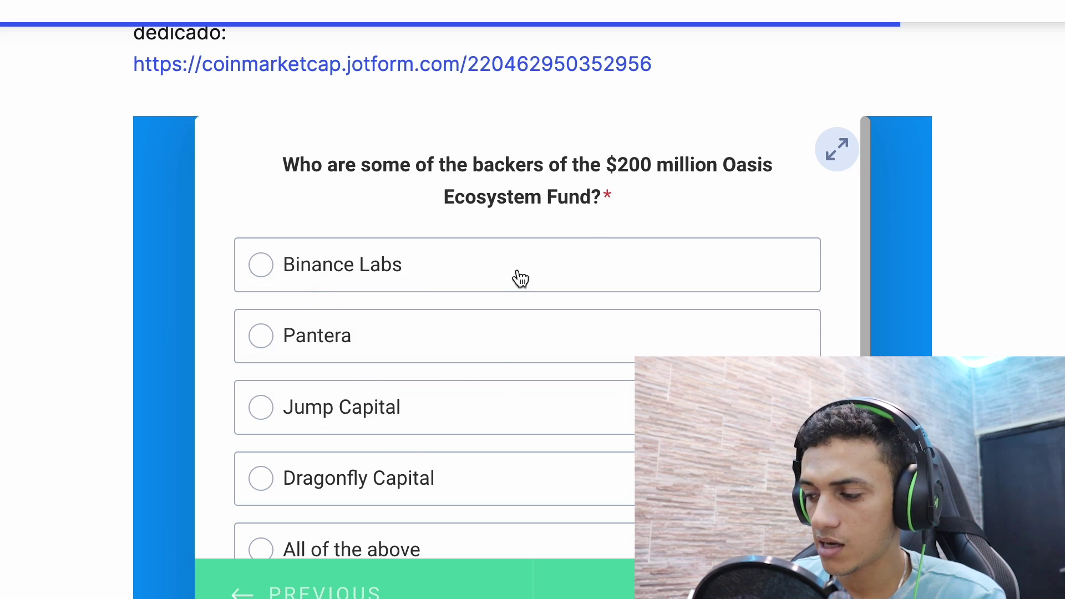
- Answer All of the above for the Ecosystem Fund backers, confidential computation and MEV defense for privacy features, and An EVM compatible ParaTime for Emerald
scroll(410, 310, "down", 1)
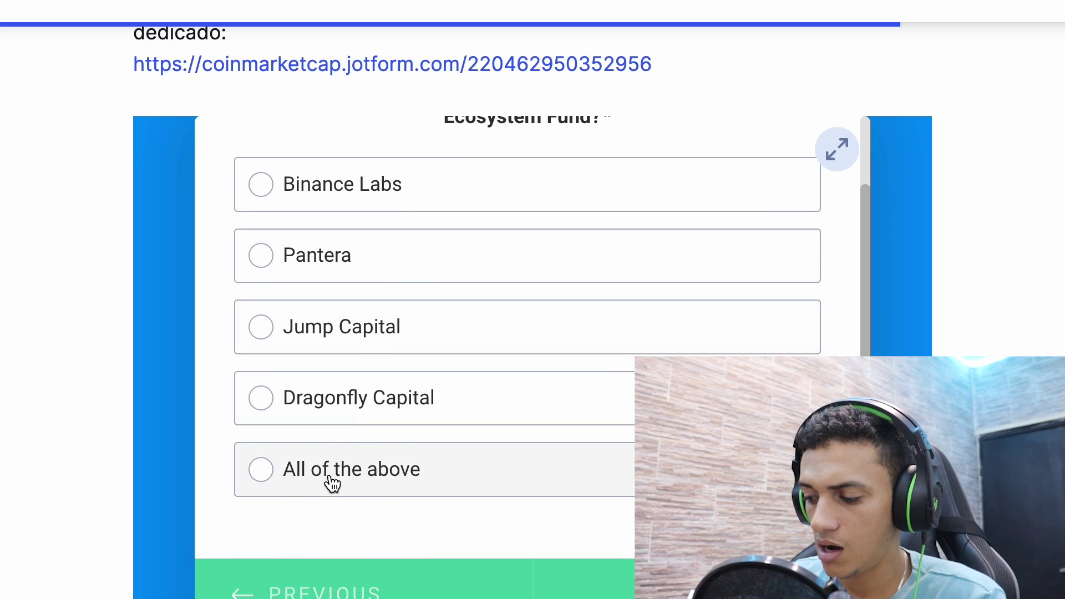
left_click(351, 478)
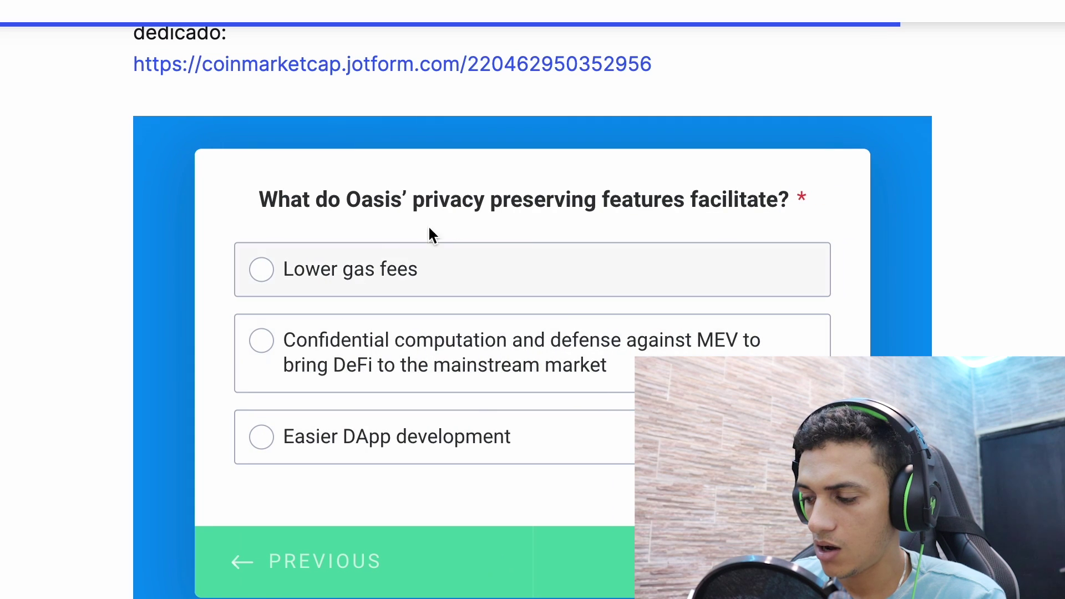
left_click(373, 363)
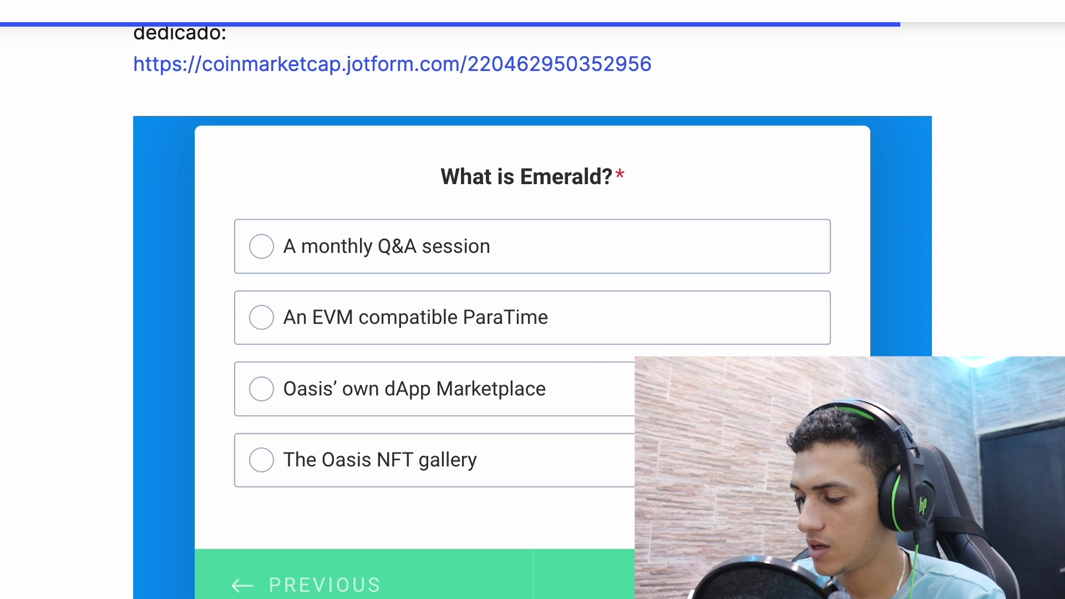
left_click(524, 306)
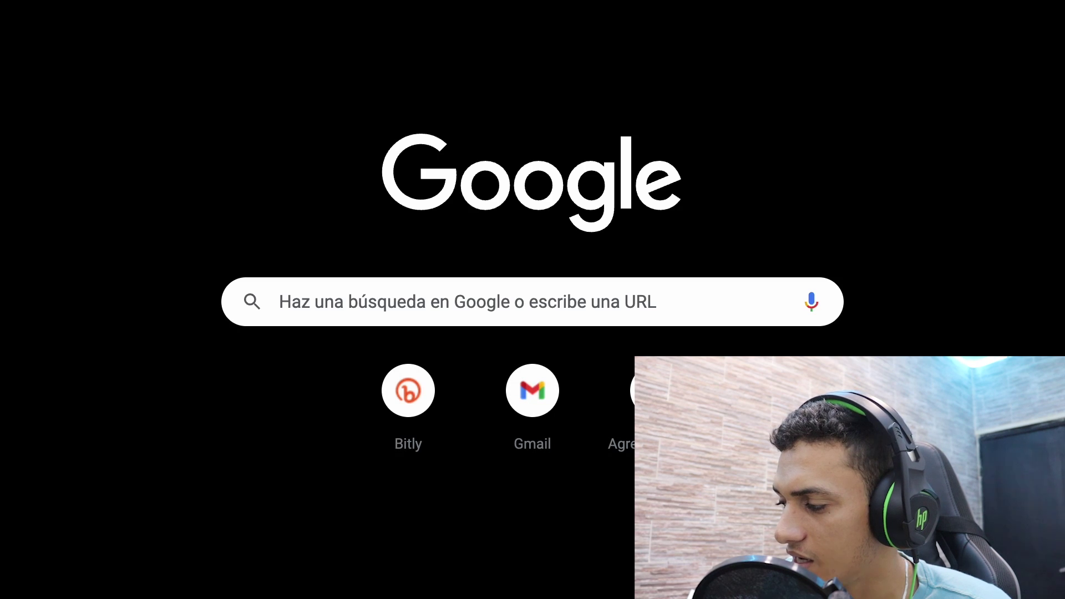
- Open Google, search for "oasis network" and look through the results for a wallet
type("go")
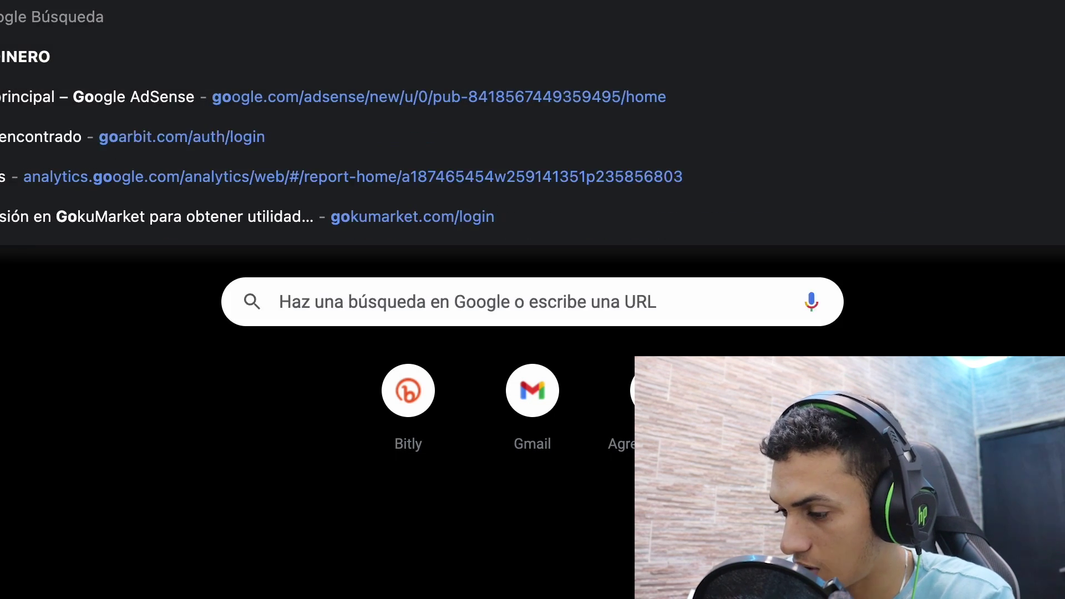
key("Return")
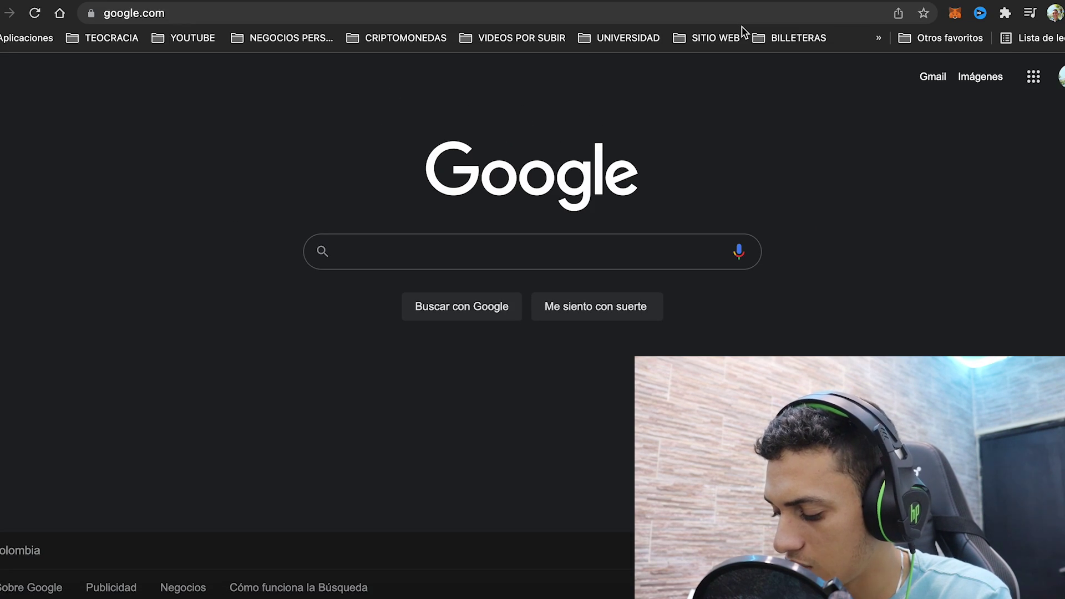
type("oasis network")
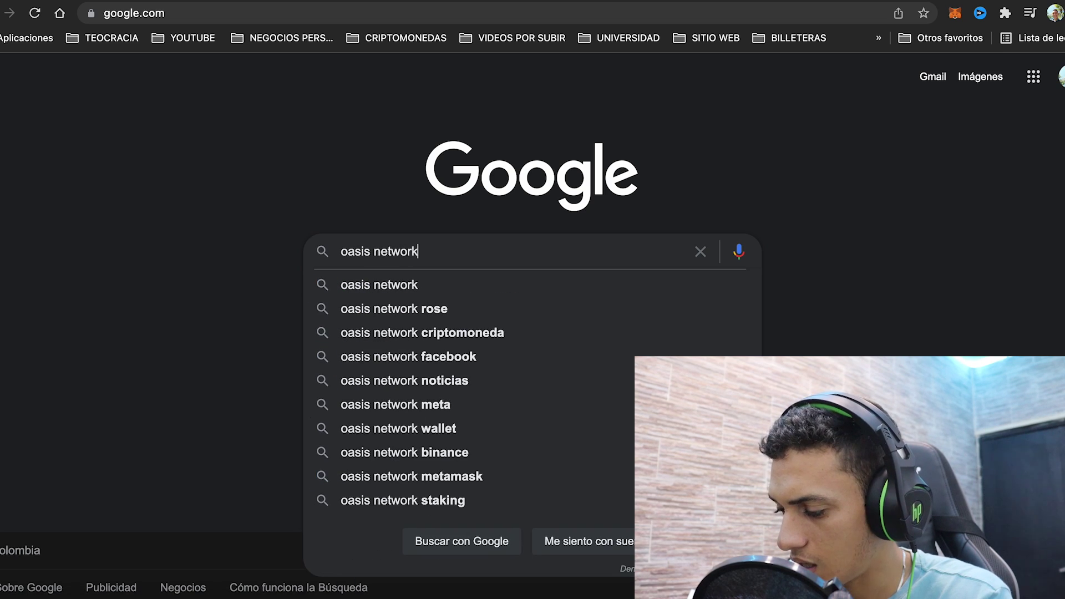
key("Return")
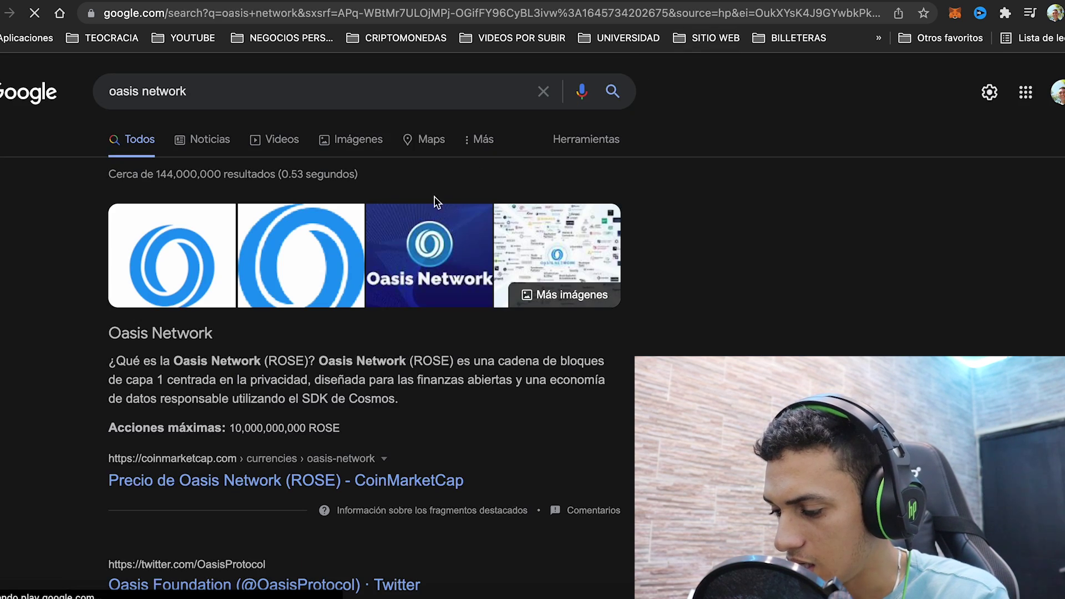
scroll(361, 361, "down", 10)
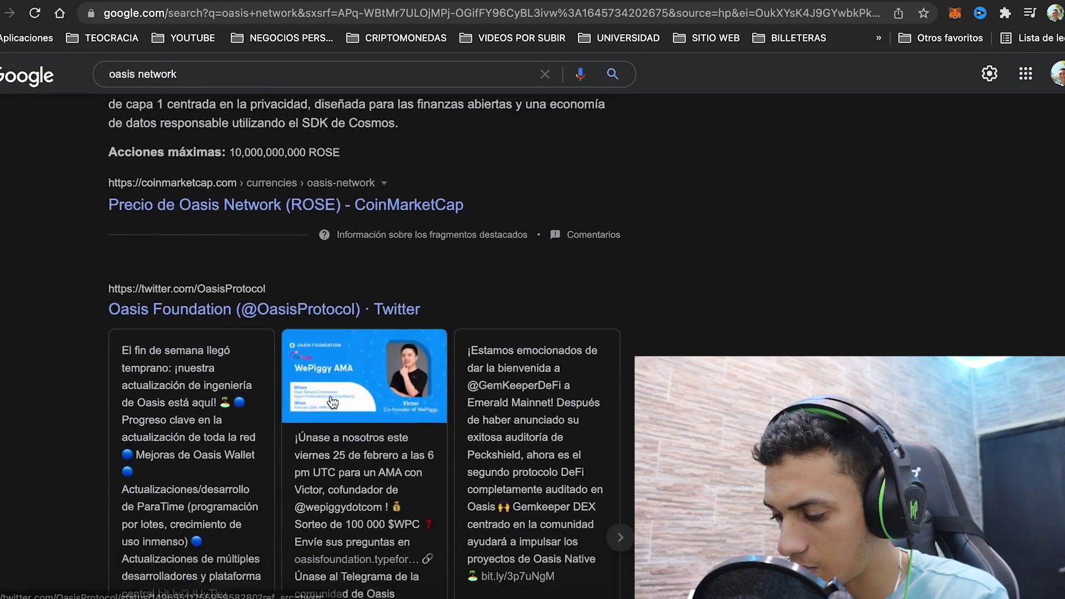
scroll(333, 401, "down", 9)
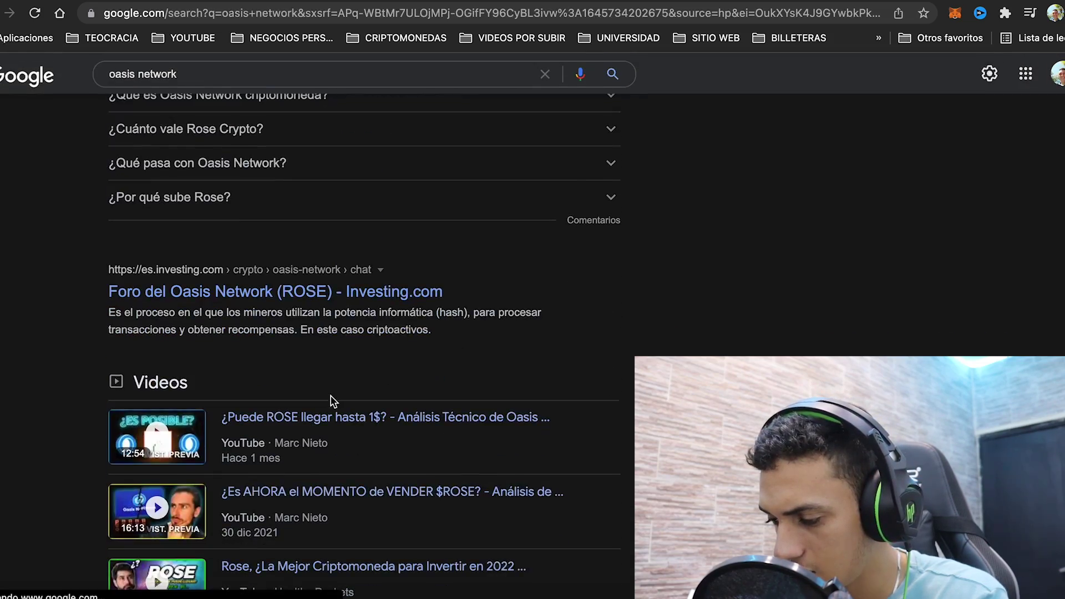
- Refine the search to "oasis network extension" and open the Oasis Wallet page in the Chrome Web Store
scroll(333, 400, "up", 5)
left_click(192, 74)
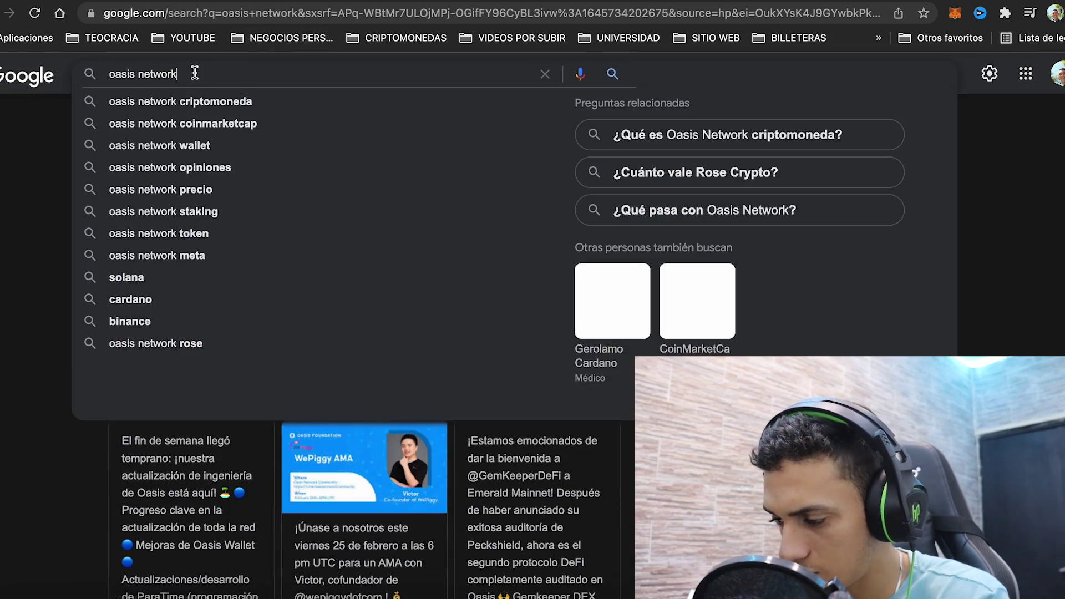
type("extension")
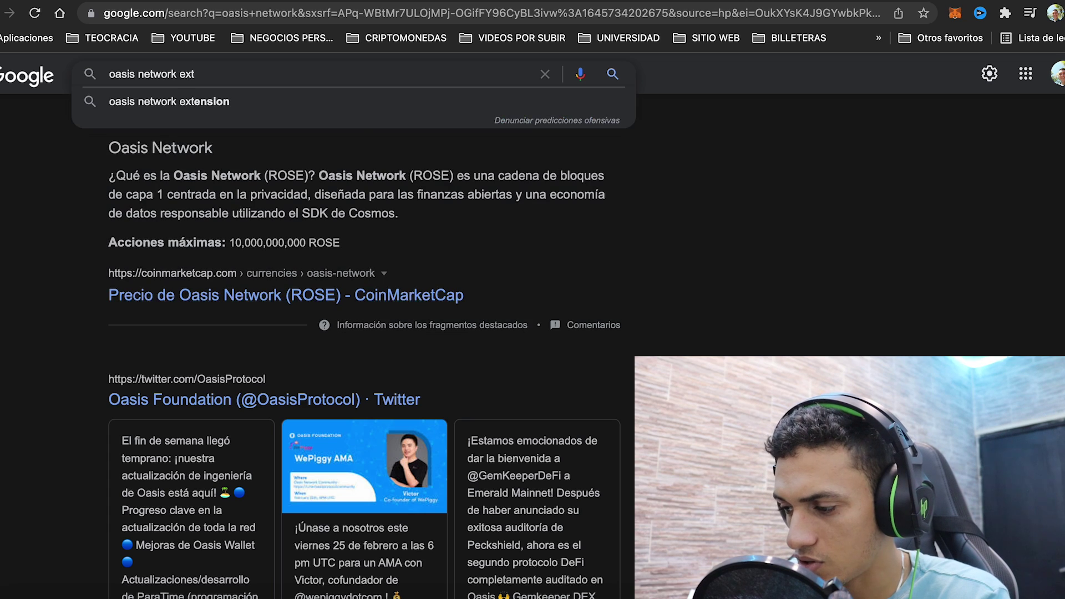
key("Return")
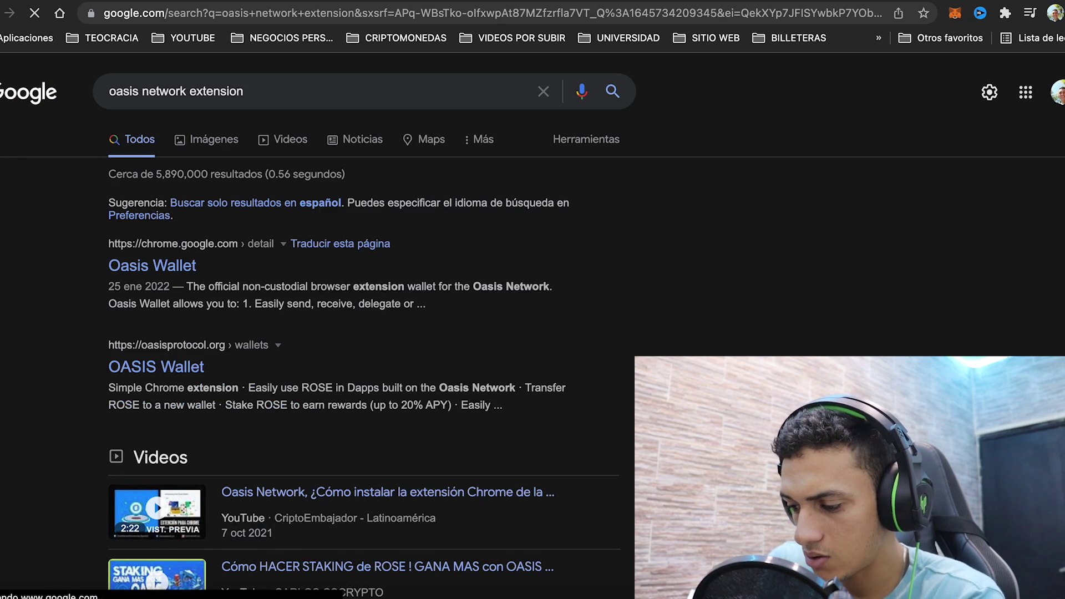
scroll(153, 124, "down", 1)
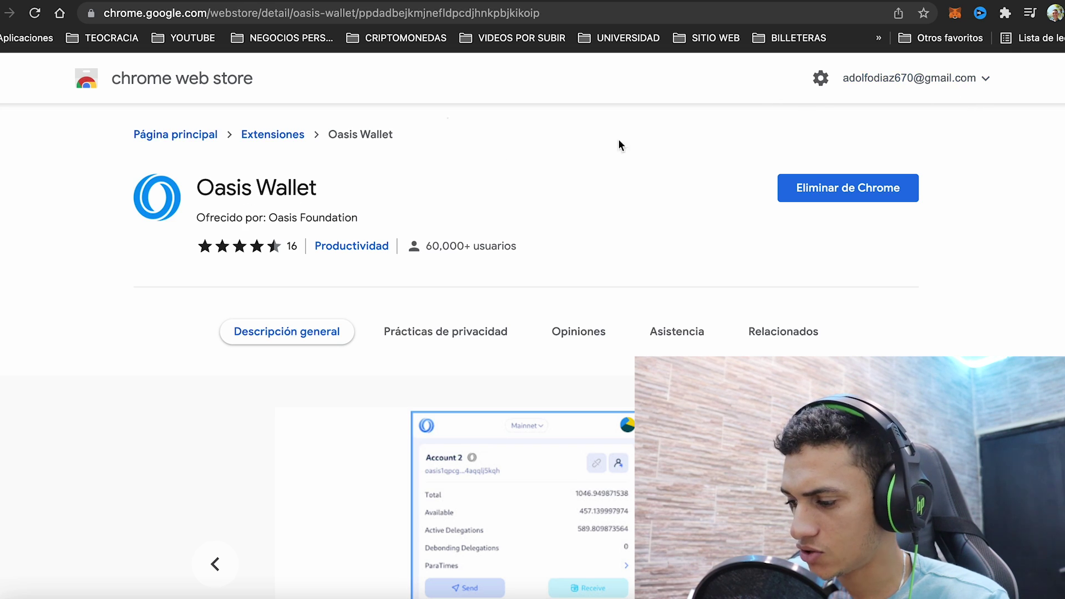
- Pin the Oasis Wallet extension so it stays accessible in the browser
left_click(1007, 14)
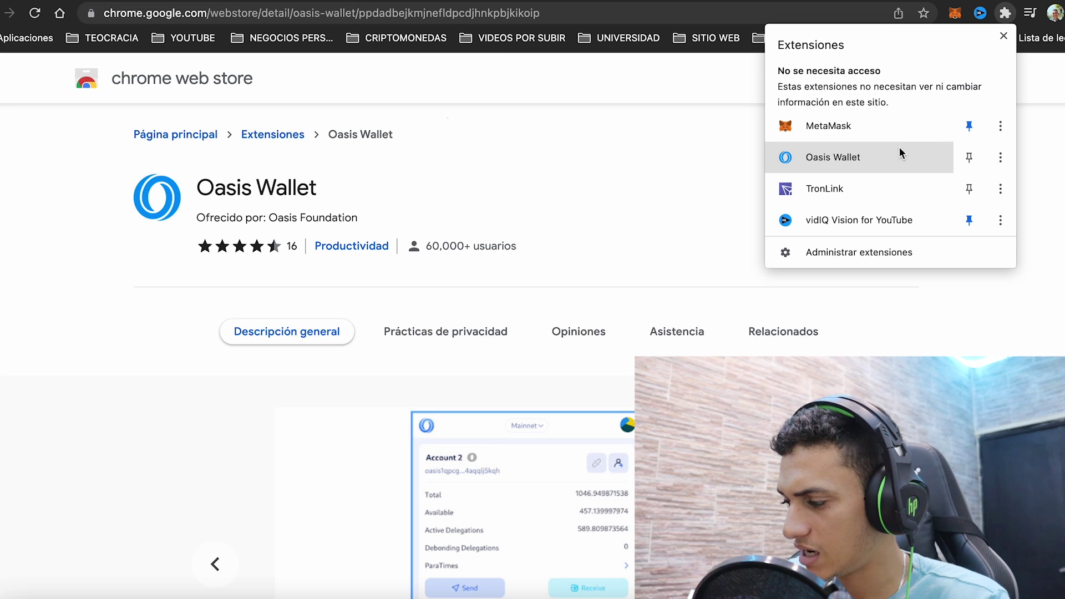
left_click(969, 158)
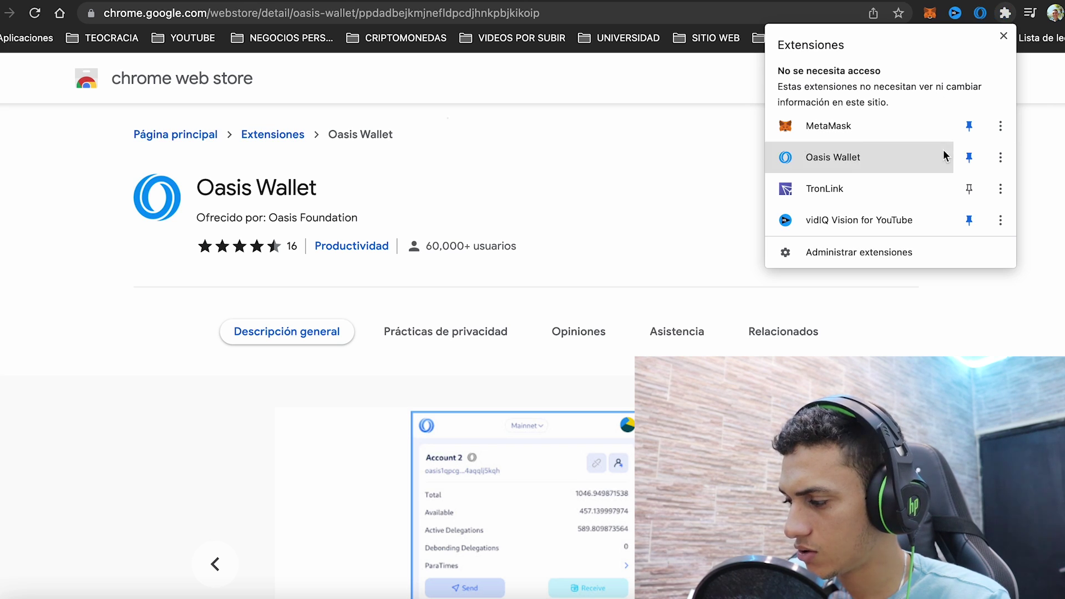
left_click(1008, 18)
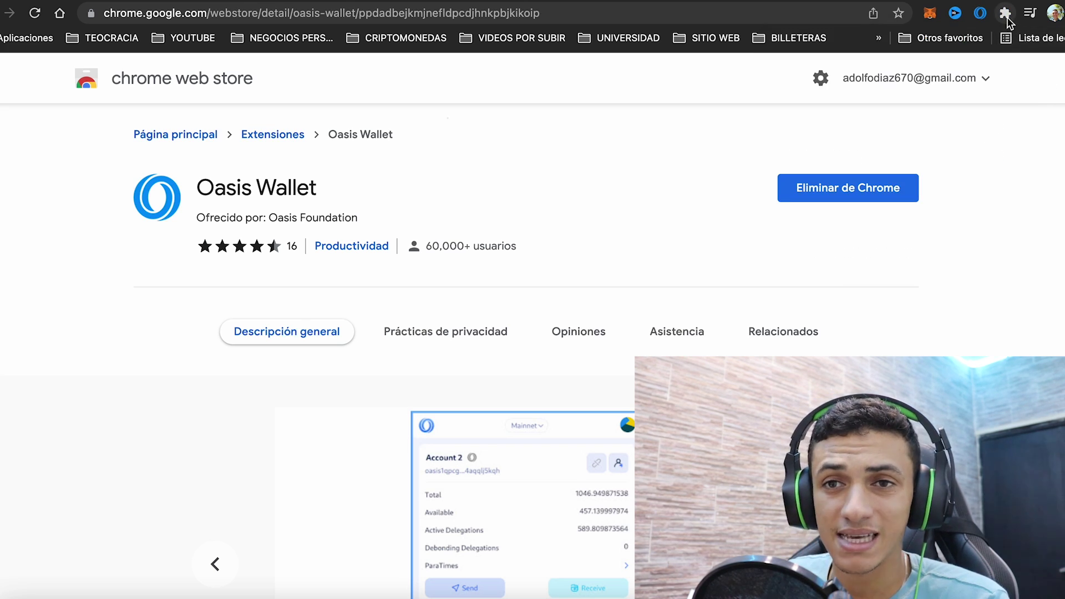
left_click(1005, 14)
left_click(697, 162)
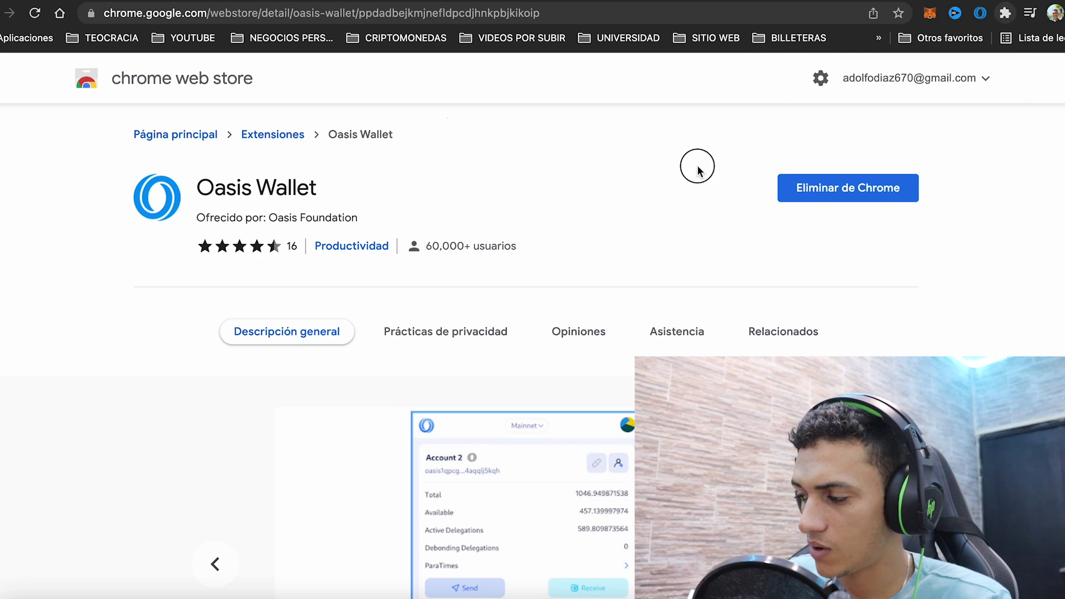
- Open the Oasis Wallet extension and create a new wallet, entering and repeating the security password
left_click(980, 14)
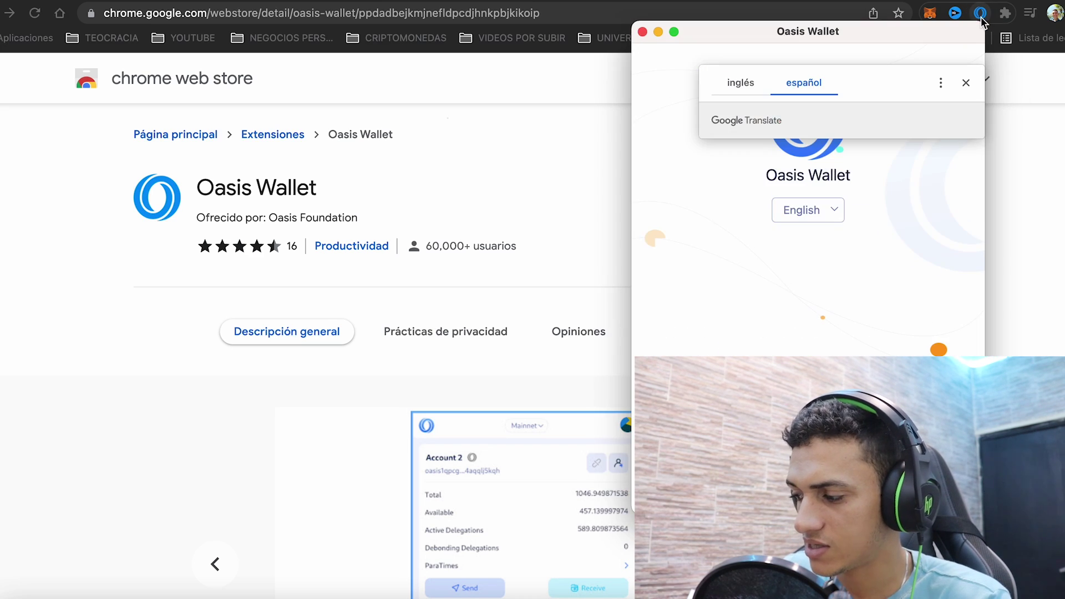
left_click(966, 96)
left_click(810, 221)
left_click(799, 219)
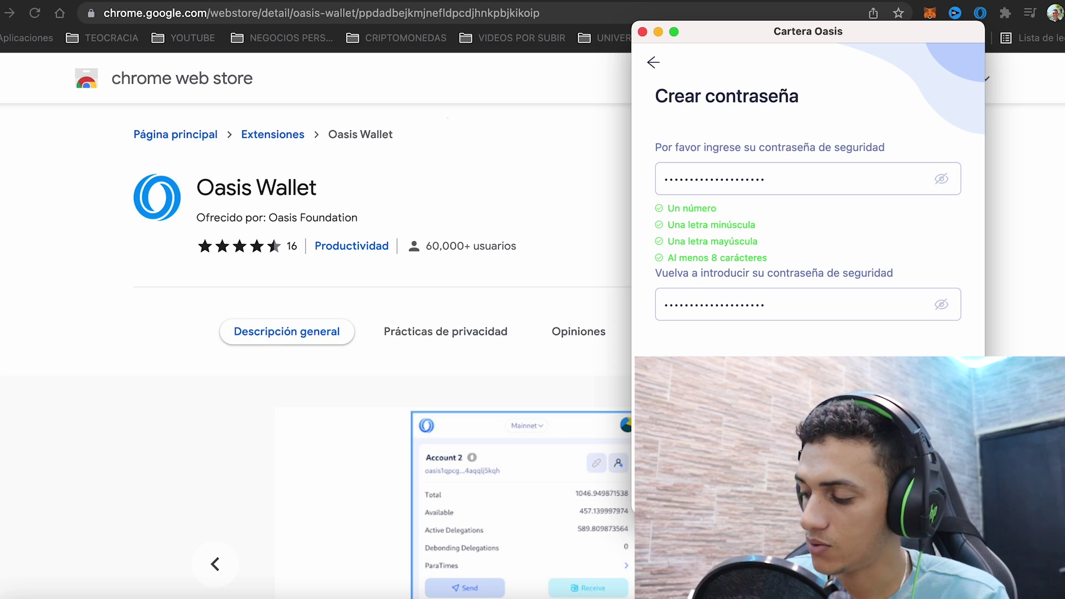
key("Return")
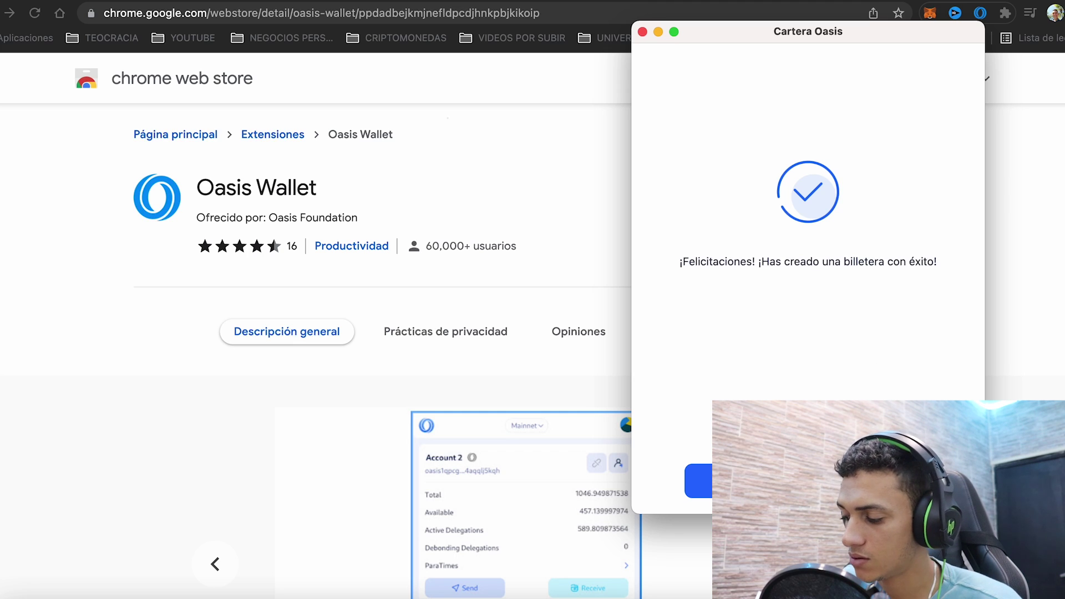
left_click(809, 481)
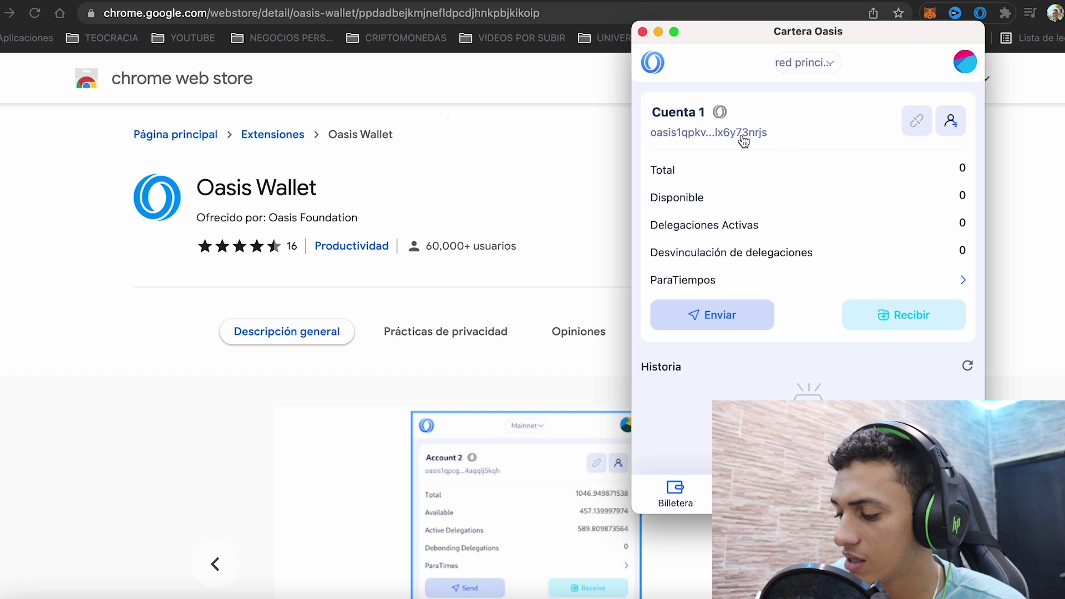
- Copy the new wallet's receiving address and paste it as the answer to the quiz's ROSE wallet address question
left_click(902, 312)
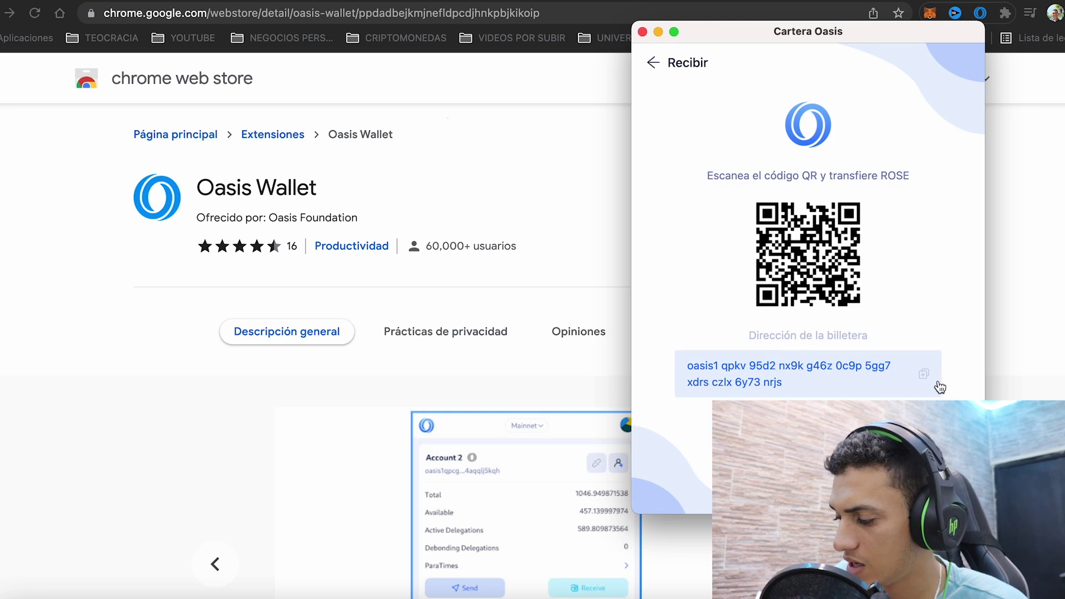
left_click(922, 378)
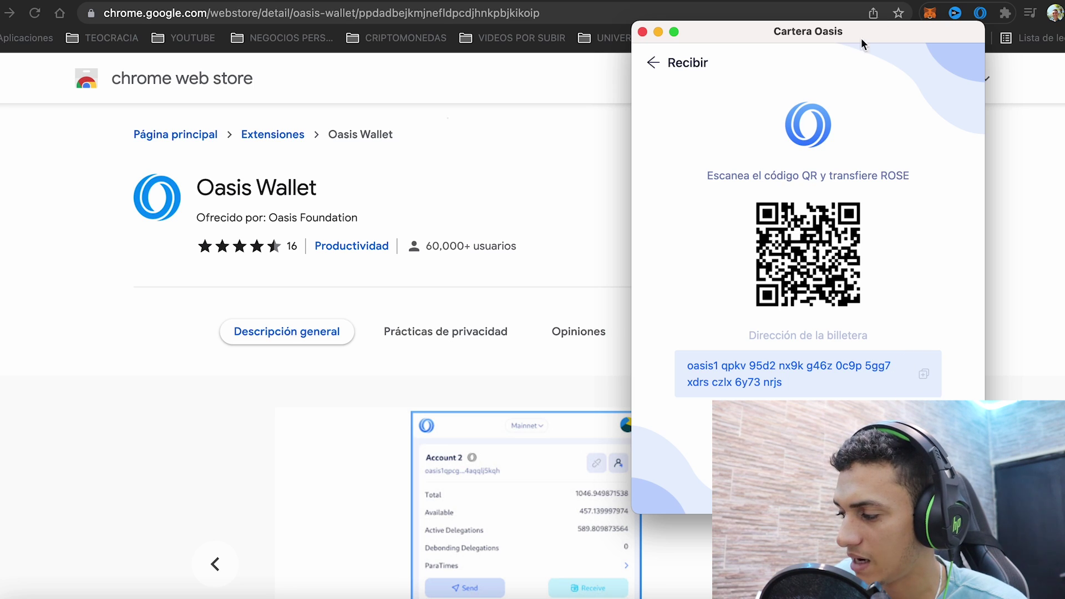
key("ctrl+Tab")
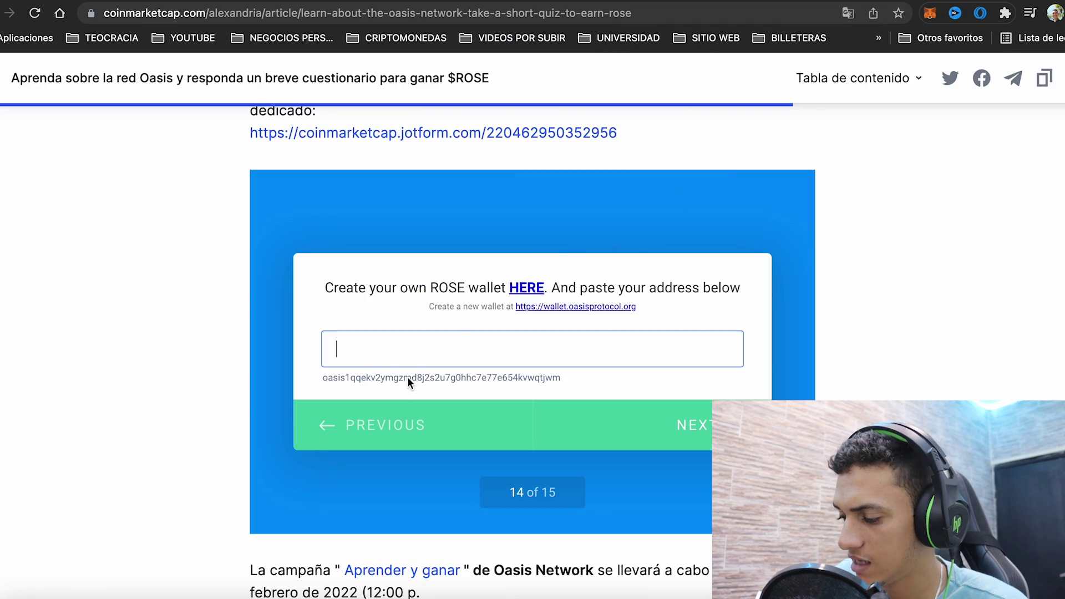
key("super+v")
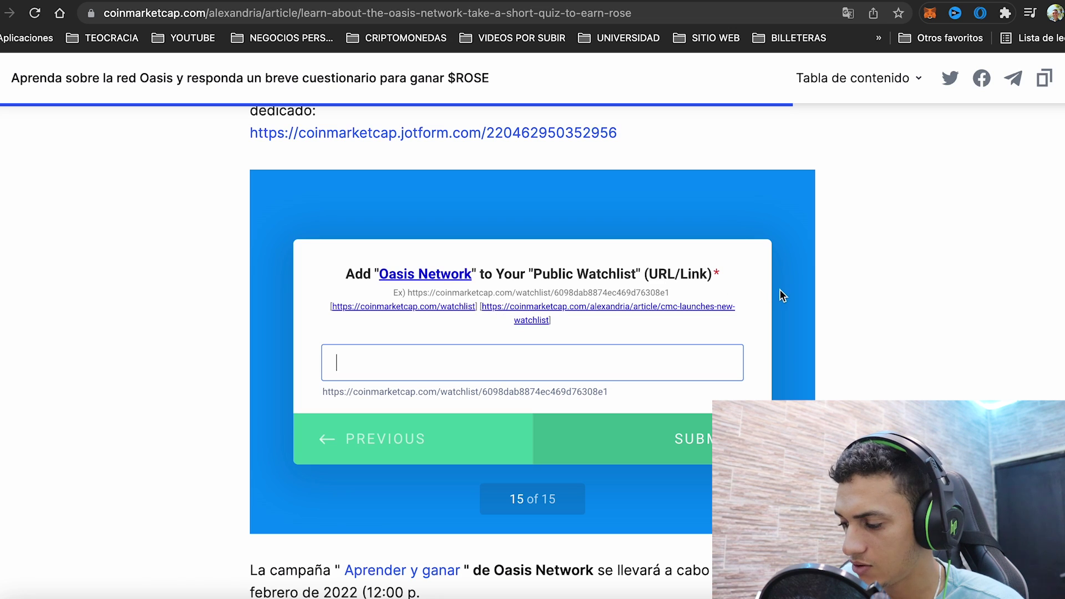
- Open the Oasis Network coin page from the last quiz question and add the coin to the main watchlist
left_click(494, 364)
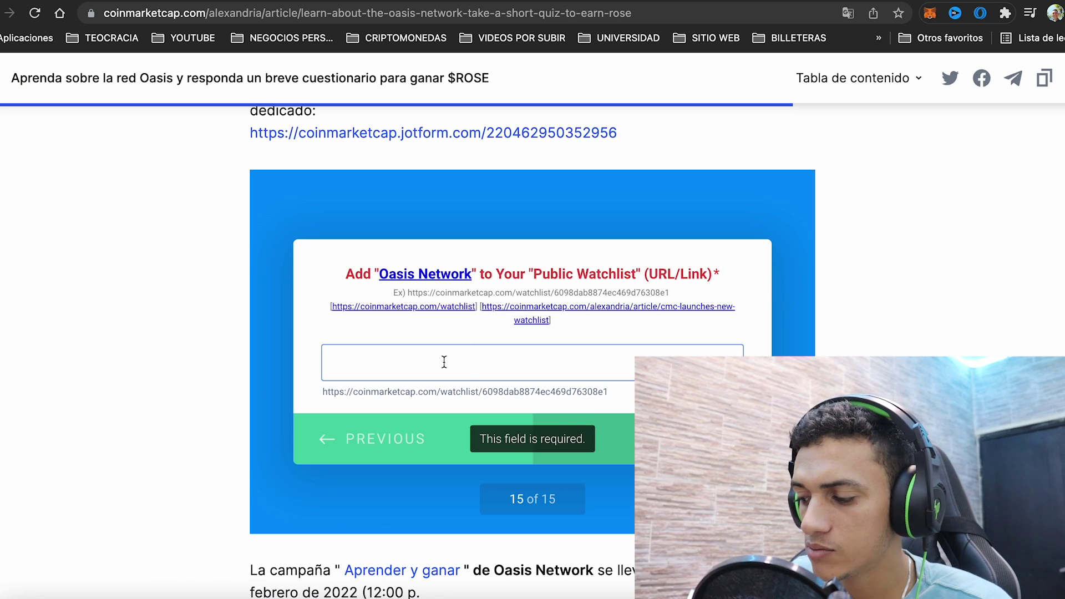
left_click(422, 274)
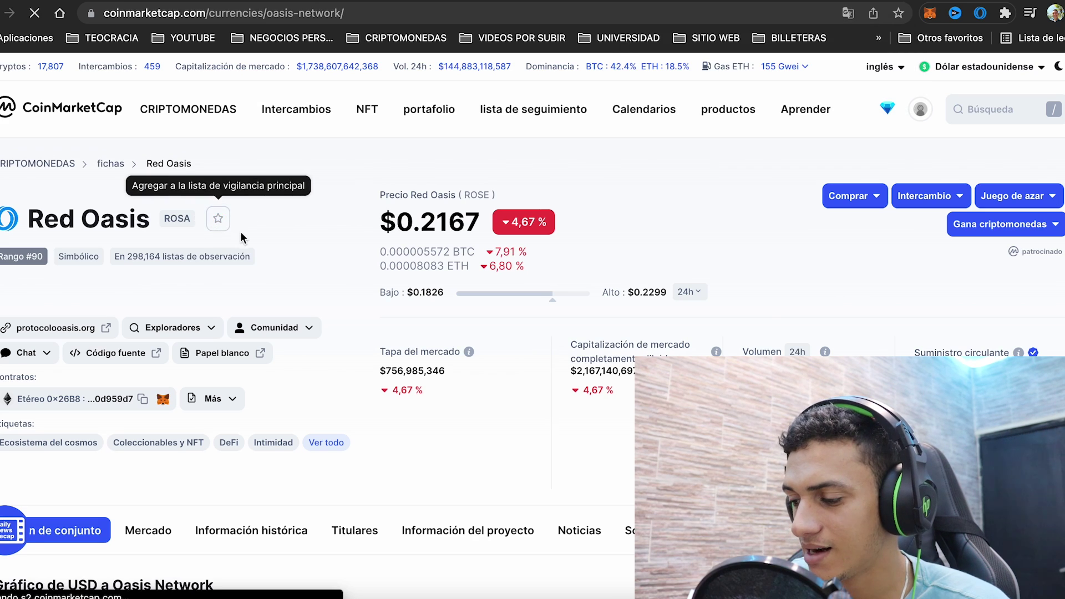
left_click(220, 223)
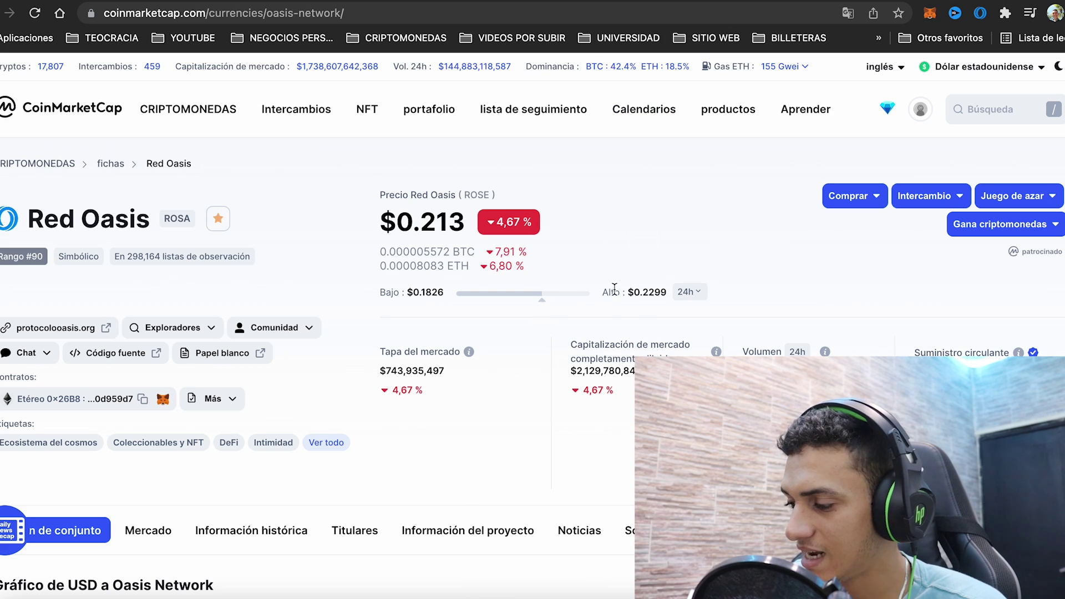
- Make the main watchlist containing Oasis Network public and copy its share link
left_click(542, 114)
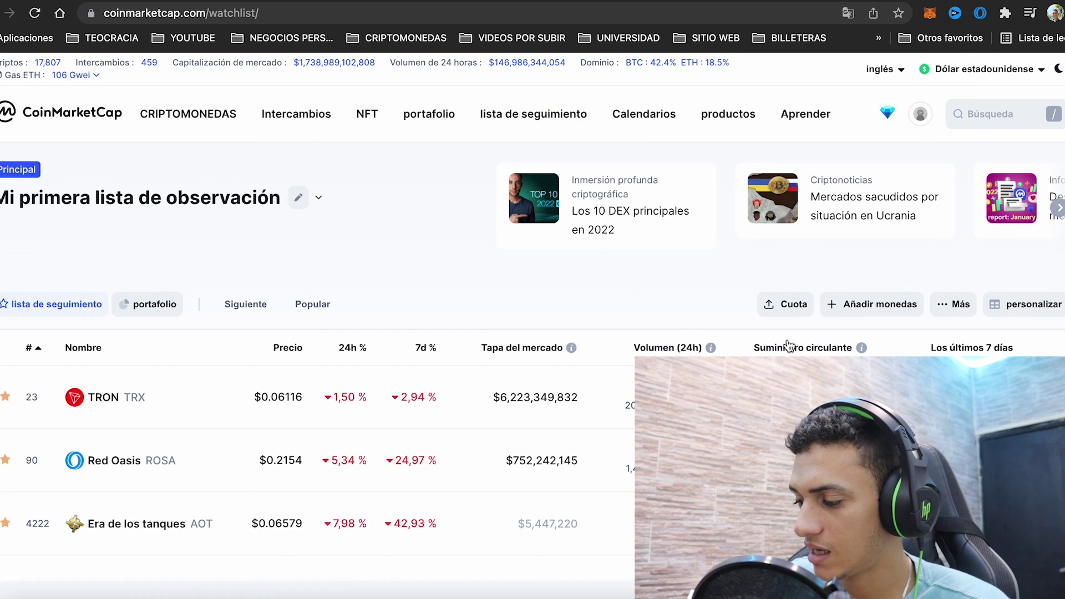
left_click(781, 309)
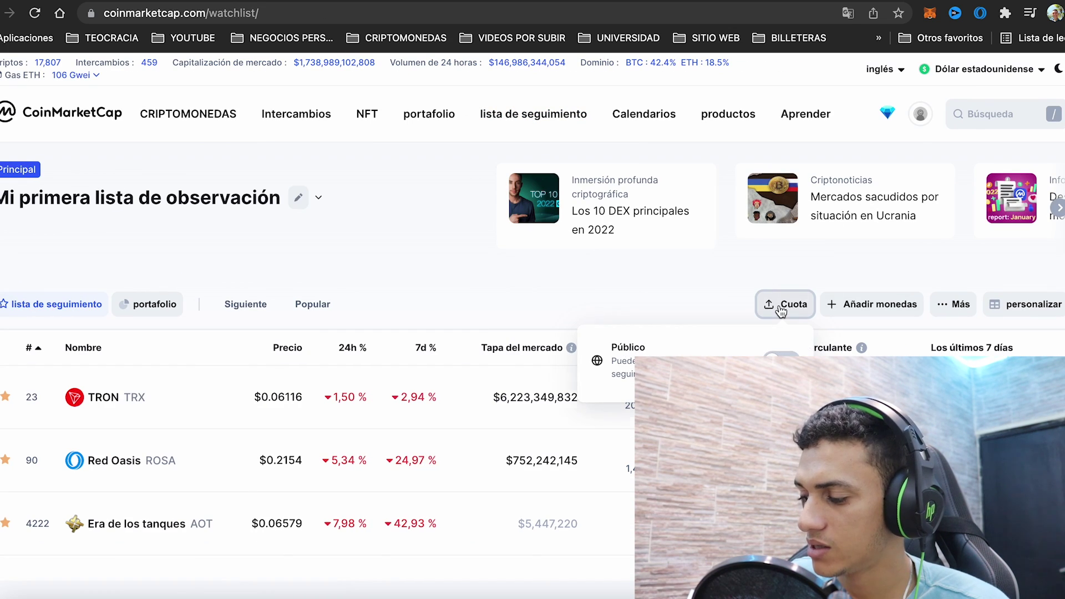
left_click(781, 354)
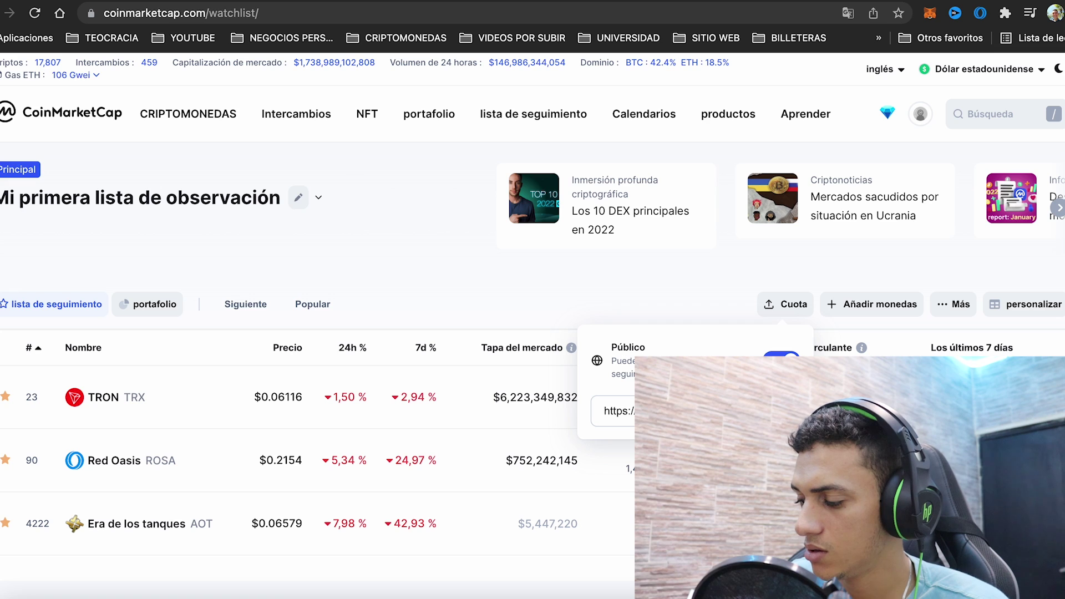
left_click(776, 411)
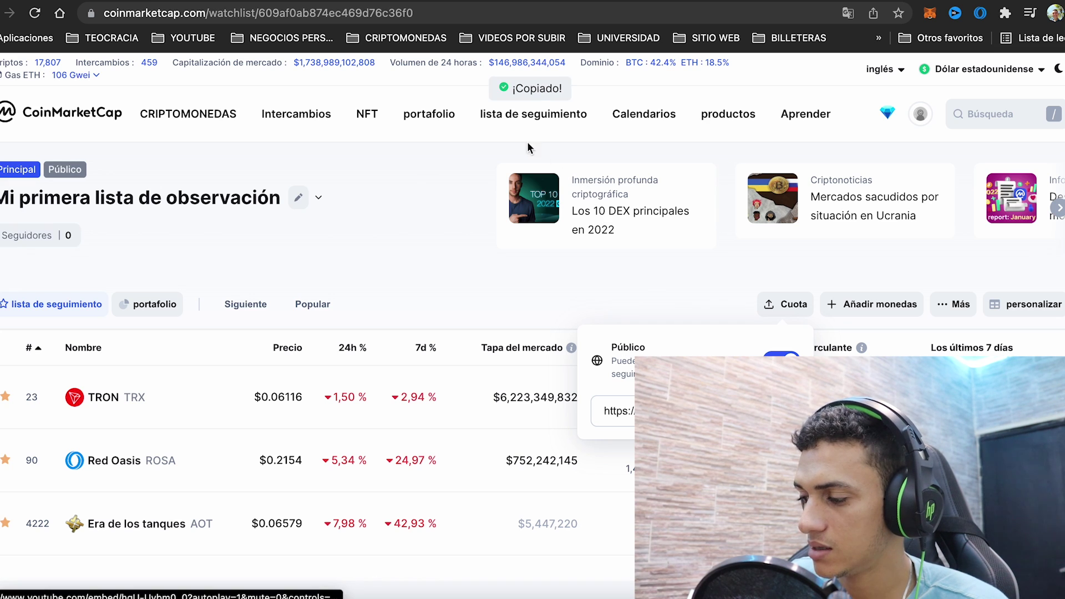
- Return to the quiz and paste the copied public watchlist link as the answer to question 15
left_click(861, 1)
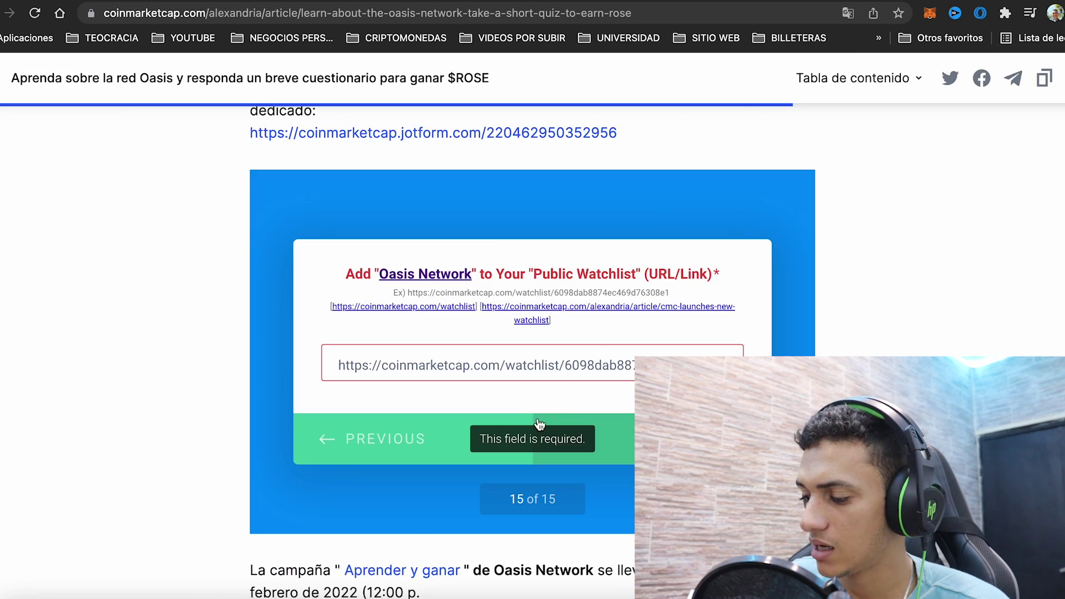
left_click(495, 364)
key("super+v")
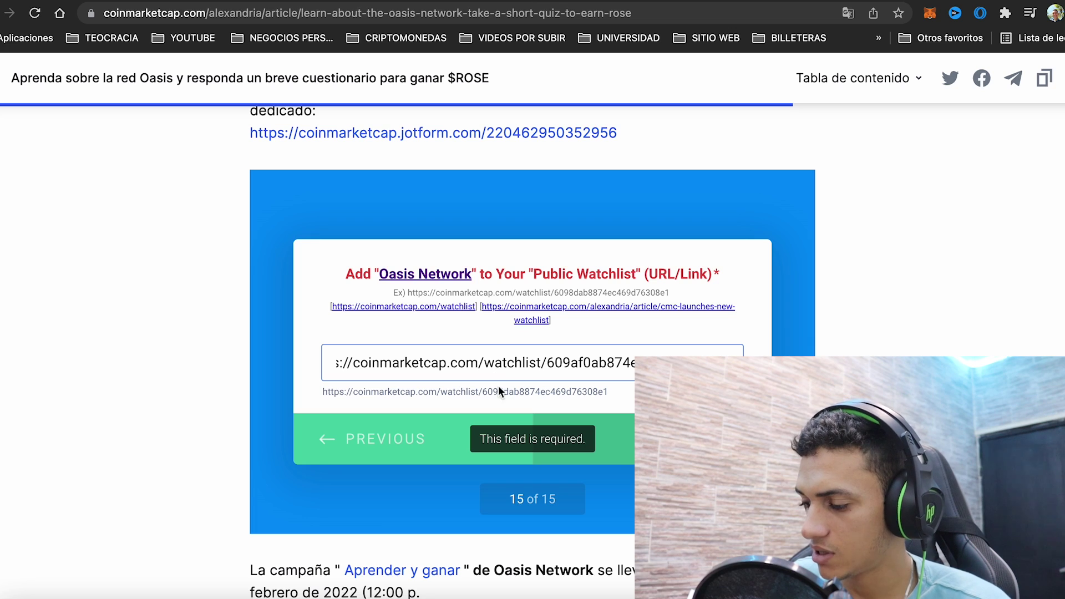
- Complete the reCAPTCHA robot check in the article's Oasis Network quiz section and submit the form
key("super+r")
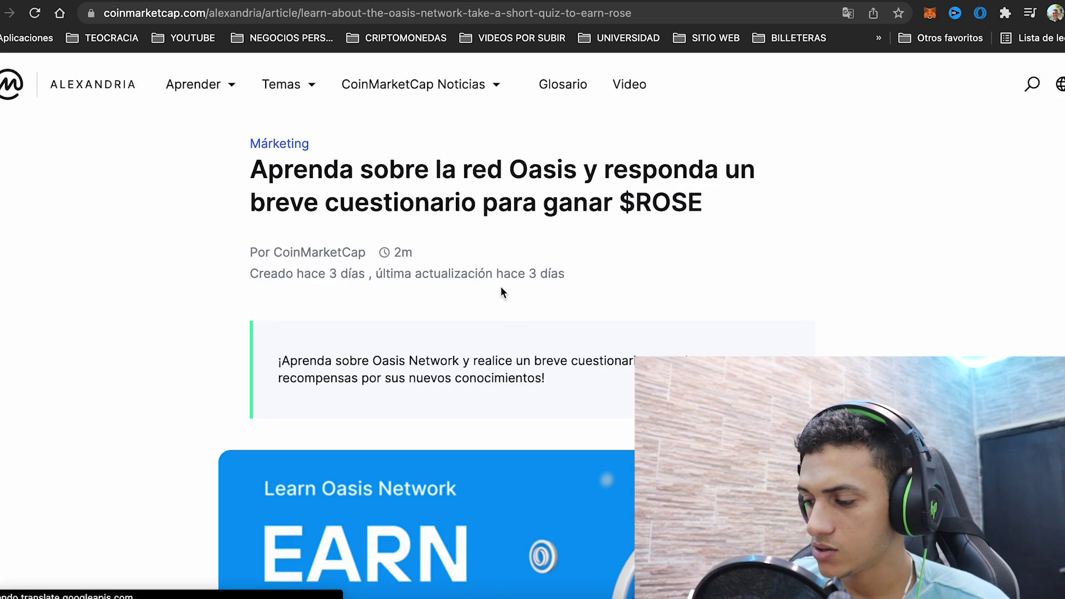
scroll(502, 291, "down", 8)
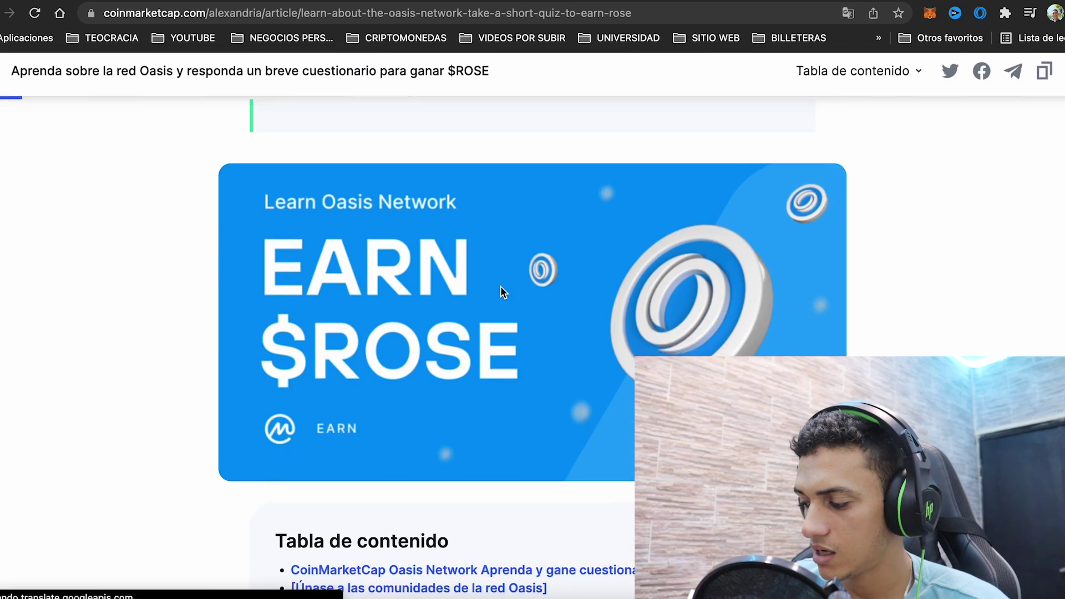
scroll(500, 285, "down", 15)
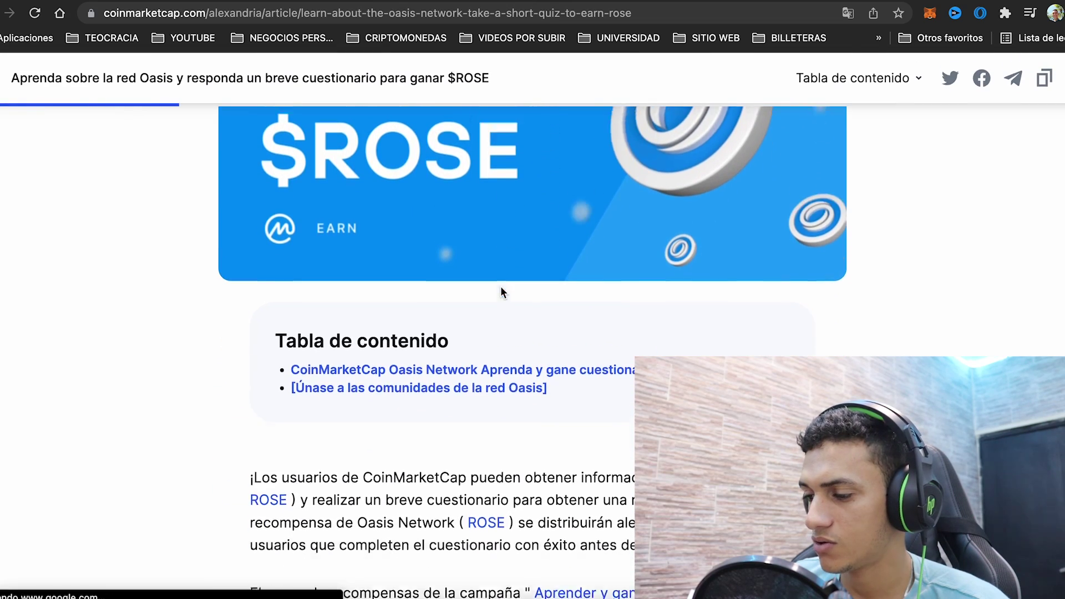
left_click(502, 289)
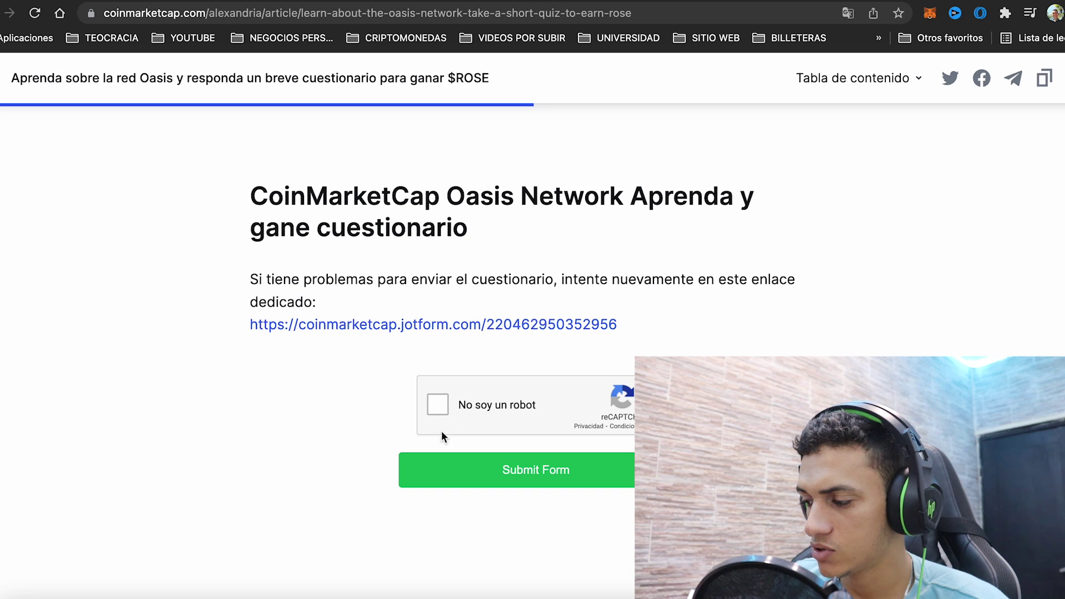
left_click(439, 411)
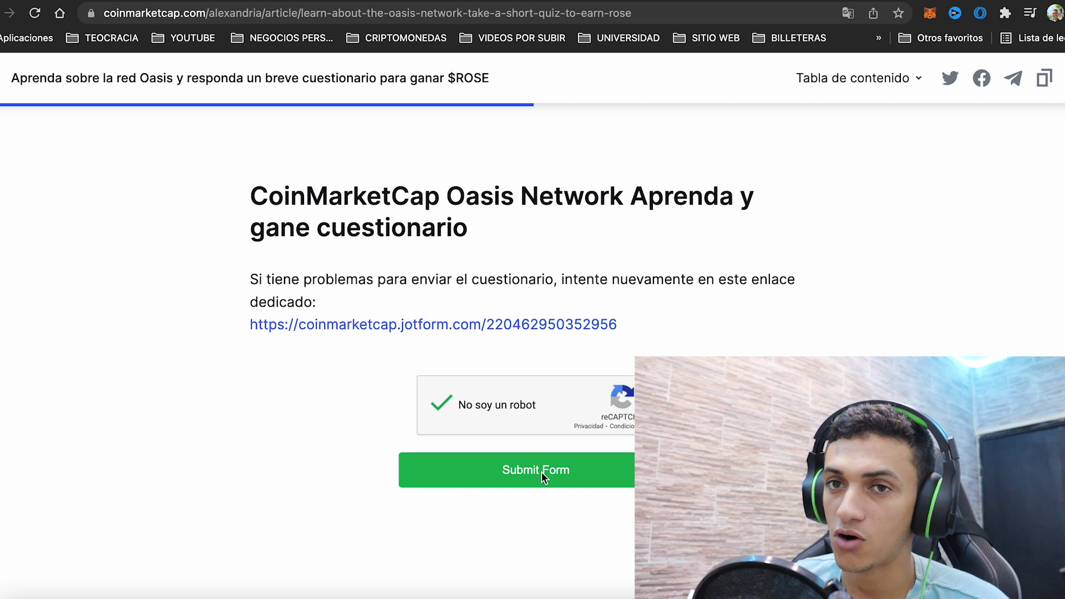
left_click(521, 476)
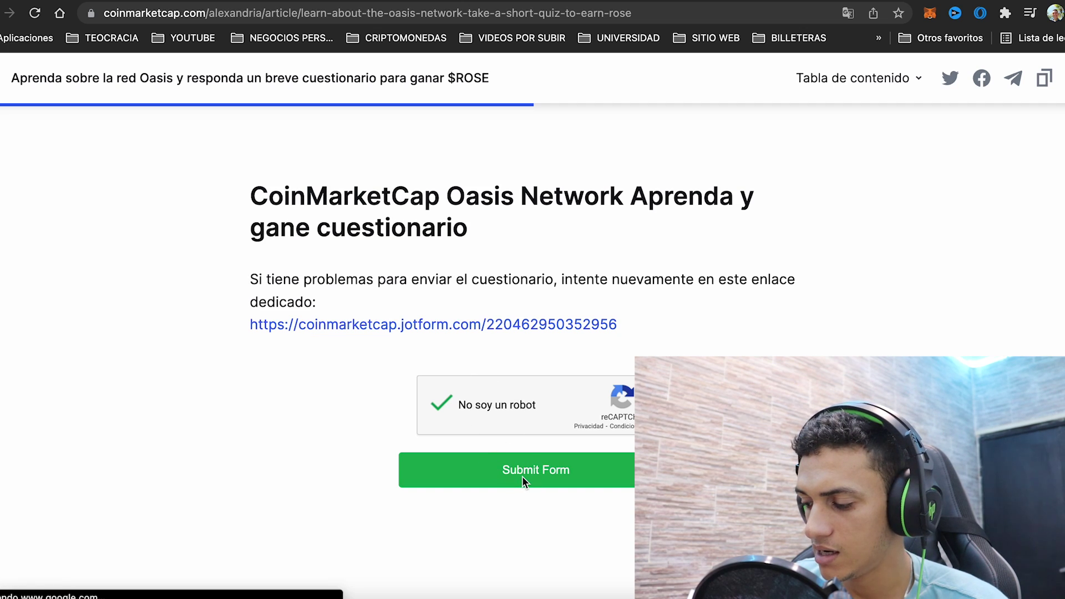